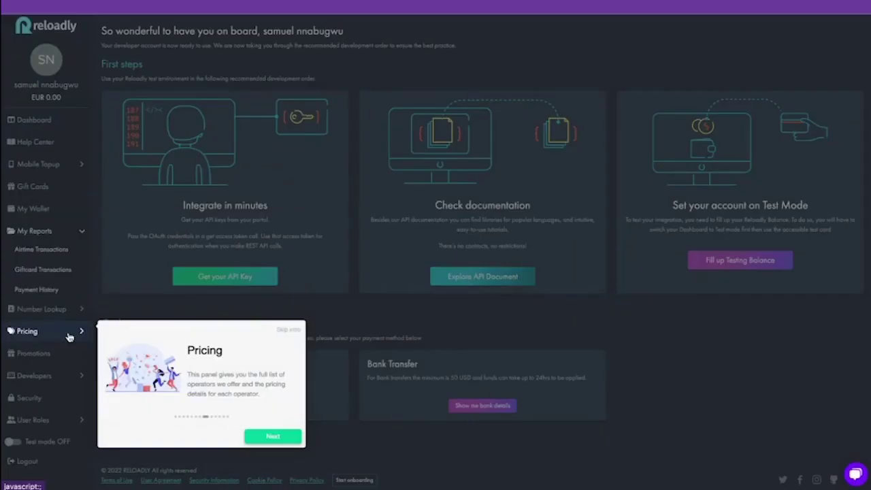
# Open the airtime pricing page and search operator pricing with all countries and all operators.
pyautogui.click(68, 332)
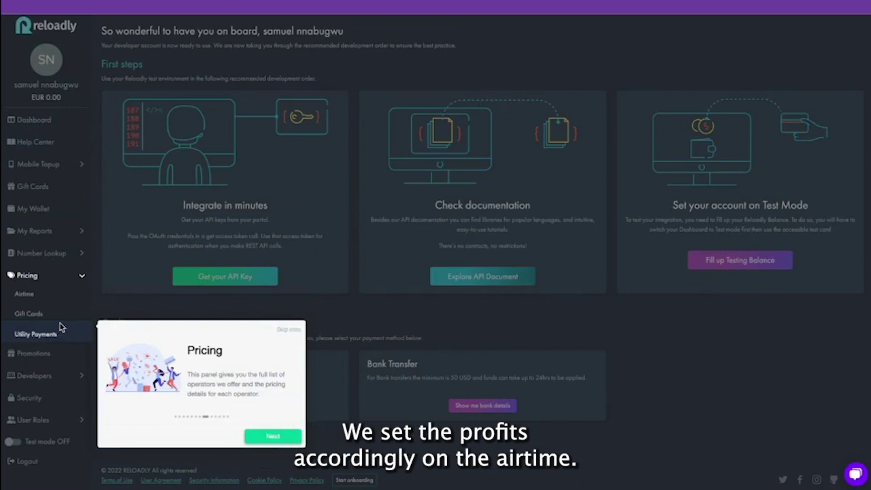
pyautogui.click(30, 298)
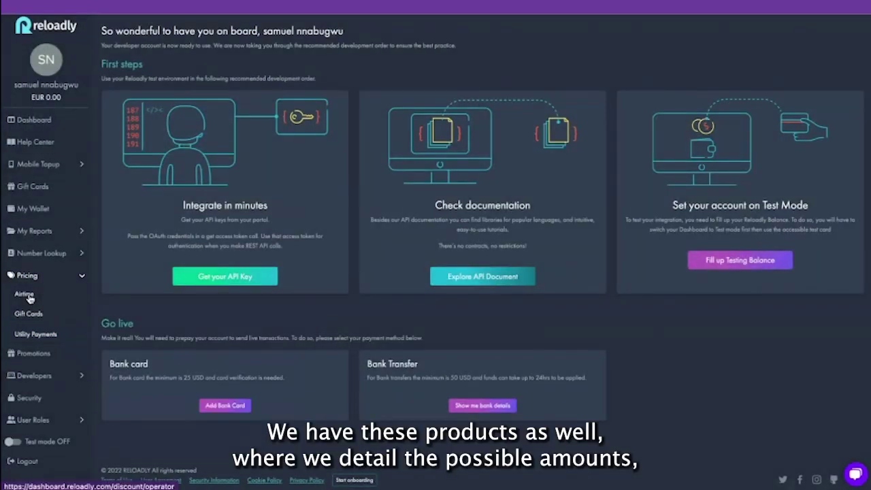
pyautogui.click(29, 297)
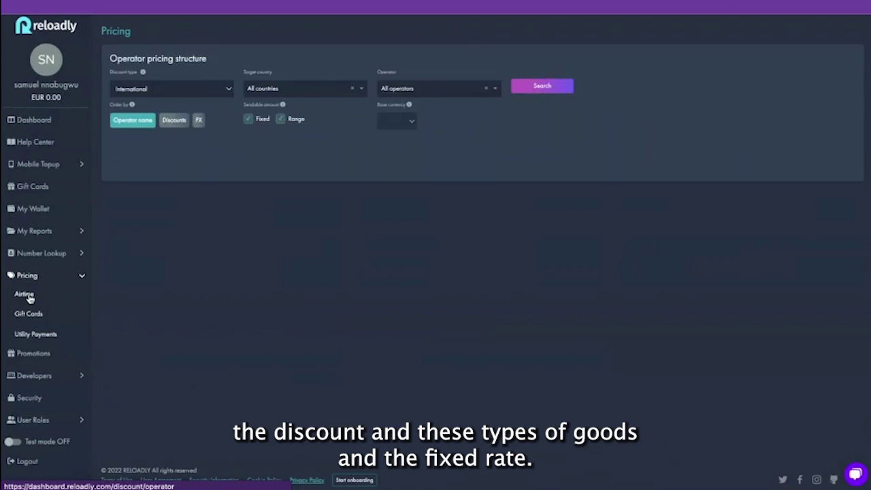
pyautogui.click(543, 87)
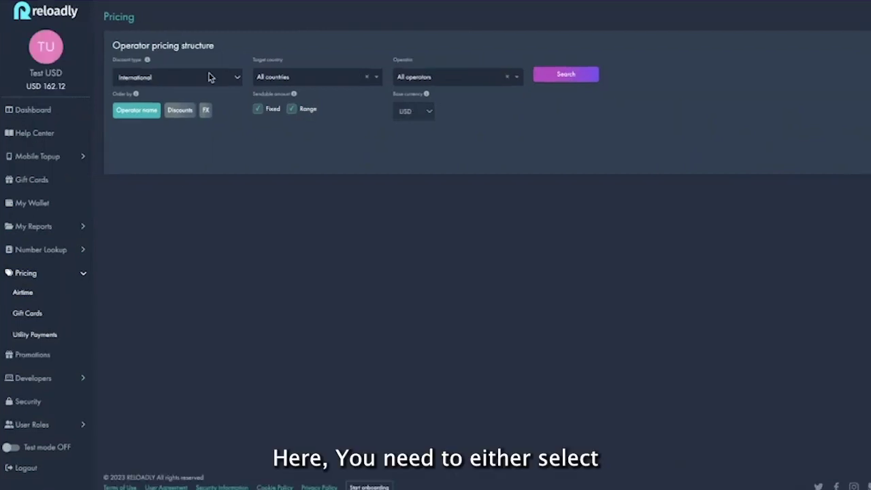
# Search airtime operator pricing with the Local discount type and Nigeria as target country, and review the operators' discounts.
pyautogui.click(232, 79)
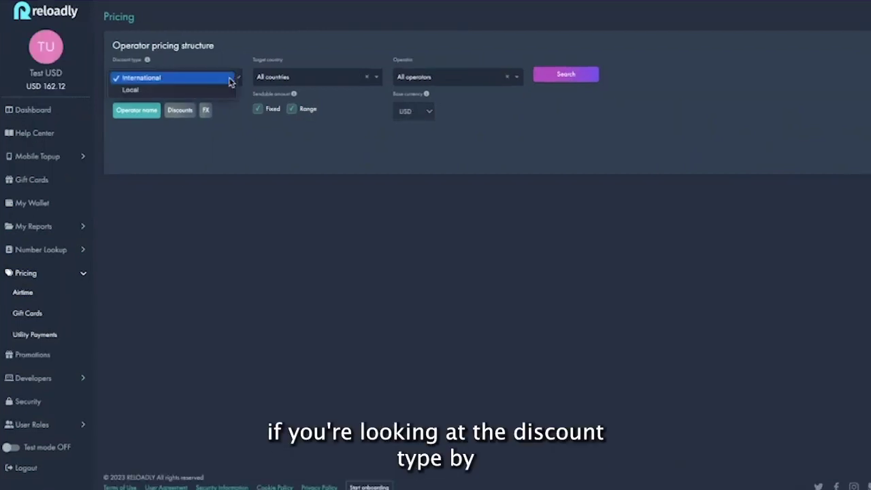
pyautogui.click(122, 89)
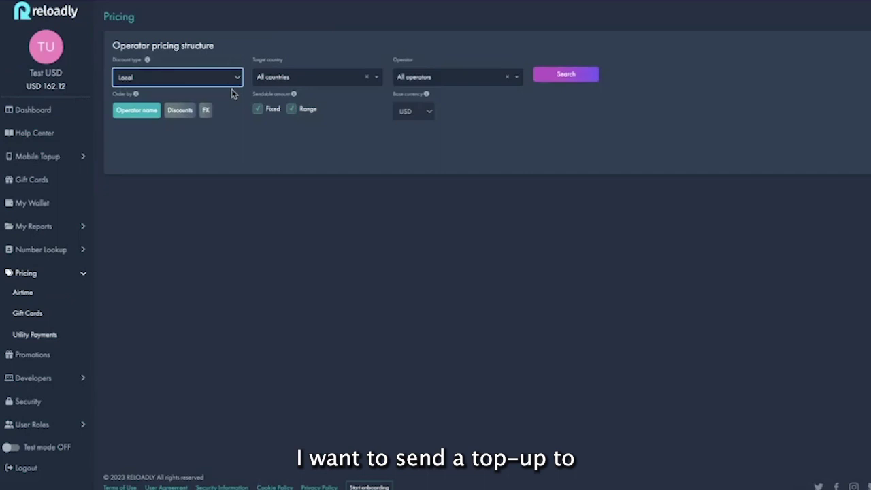
pyautogui.click(337, 82)
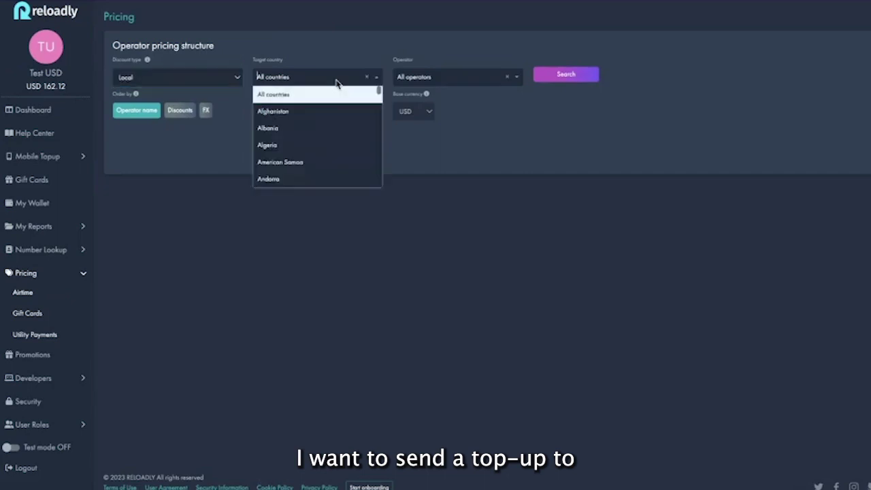
pyautogui.write('nig')
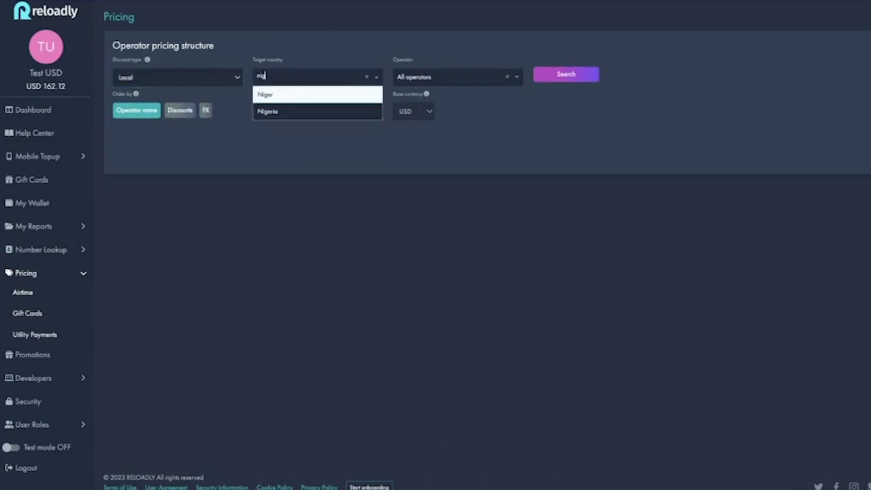
pyautogui.click(340, 116)
pyautogui.click(565, 75)
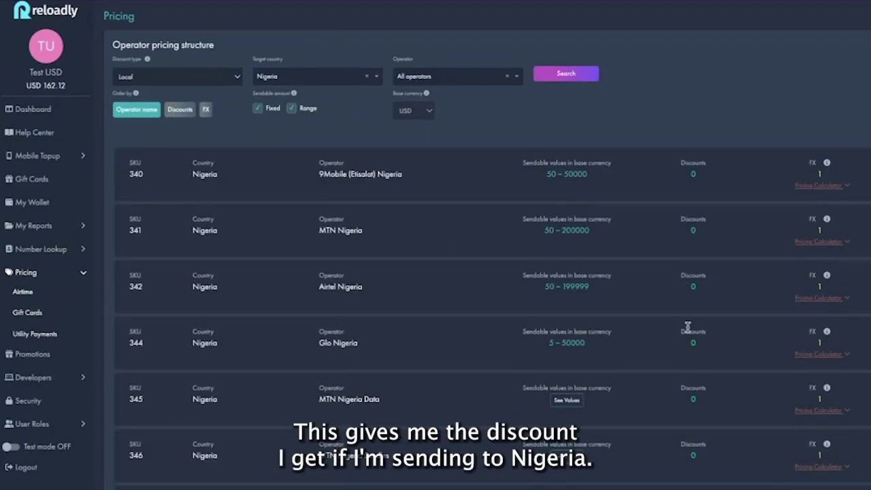
pyautogui.scroll(-5, 688, 328)
pyautogui.scroll(5, 685, 331)
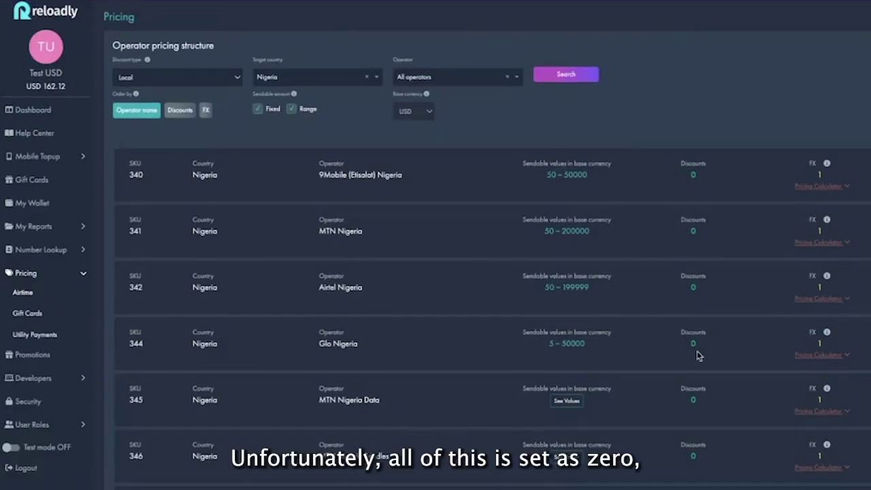
pyautogui.scroll(-3, 710, 385)
pyautogui.scroll(3, 710, 388)
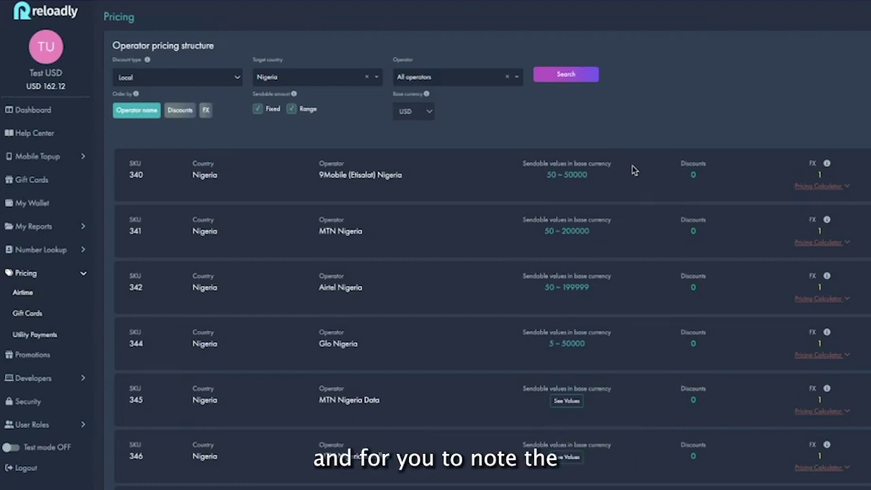
# Compare Nigeria's operator pricing under the International discount type with the Local one, searching again with Local.
pyautogui.click(217, 78)
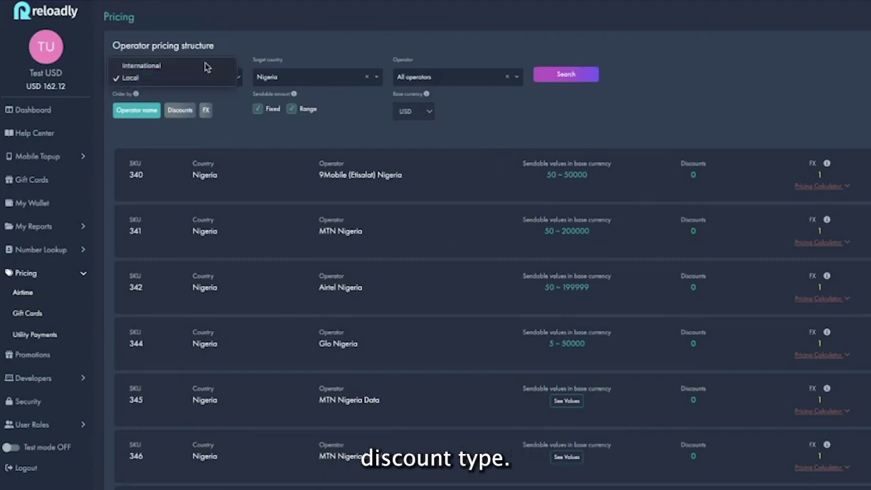
pyautogui.click(206, 65)
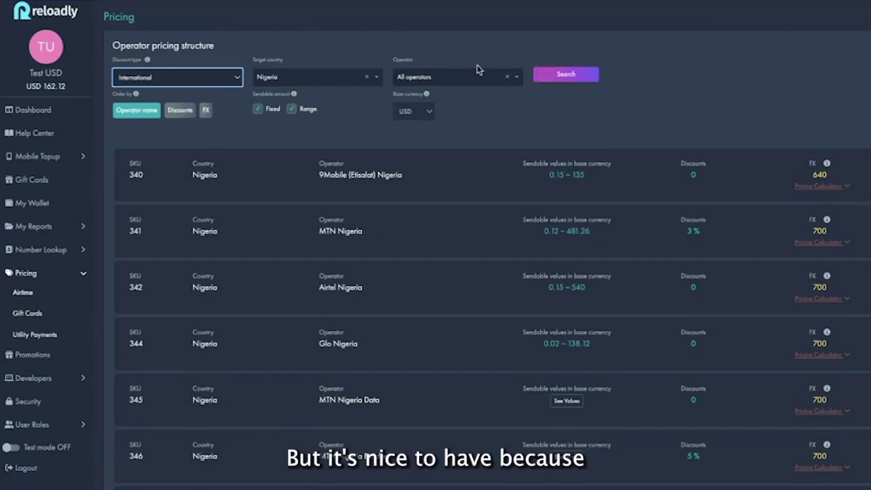
pyautogui.click(231, 79)
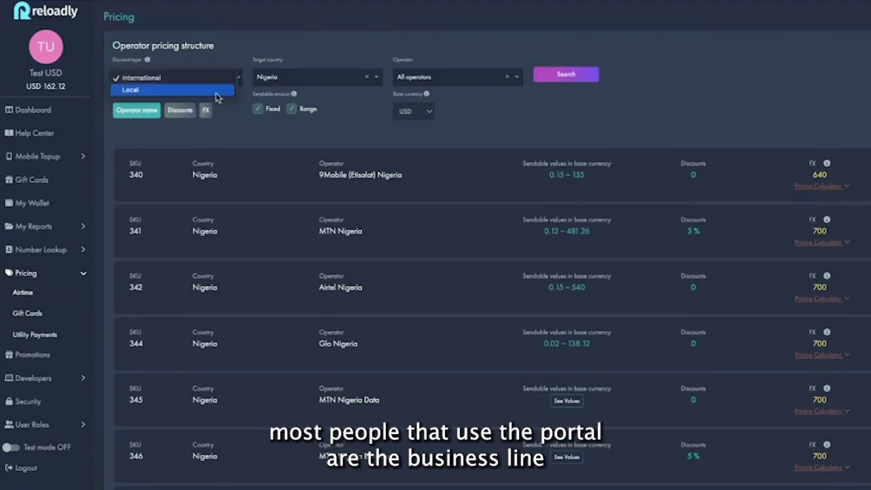
pyautogui.click(218, 91)
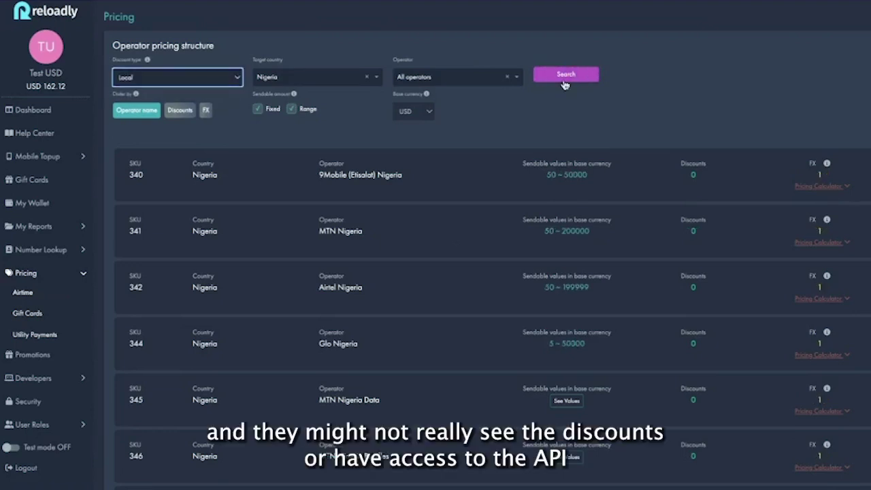
pyautogui.click(565, 79)
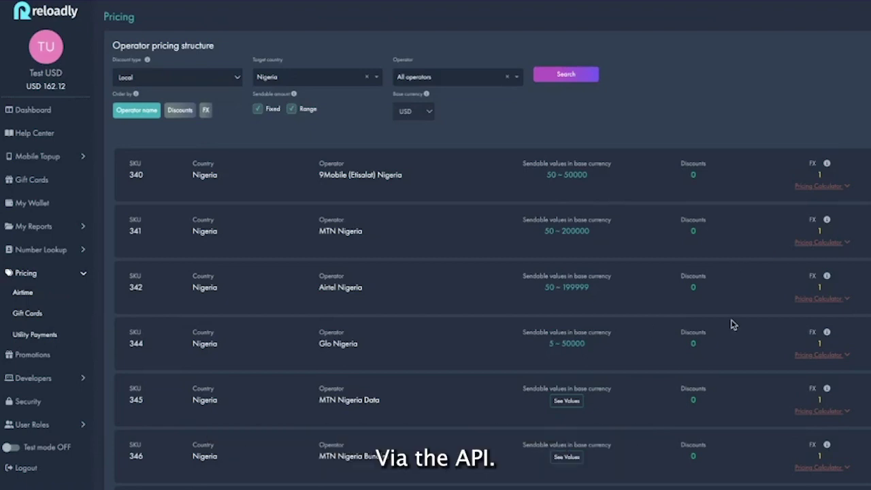
# Switch the Nigerian operator pricing to the International discount type and order it by Discounts, finally by FX.
pyautogui.click(207, 76)
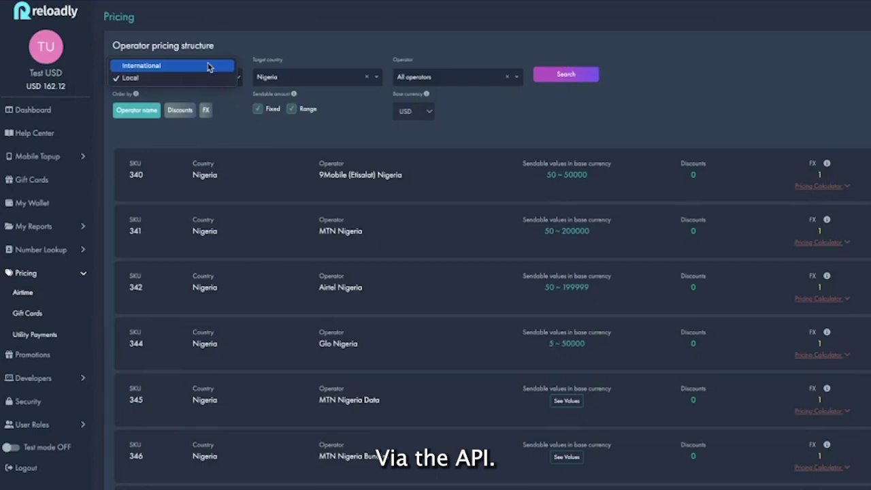
pyautogui.click(208, 66)
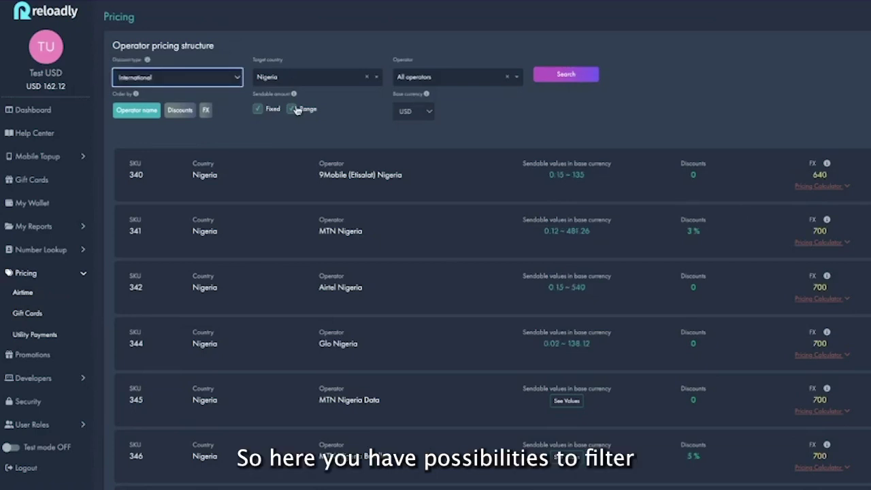
pyautogui.click(317, 76)
pyautogui.click(403, 93)
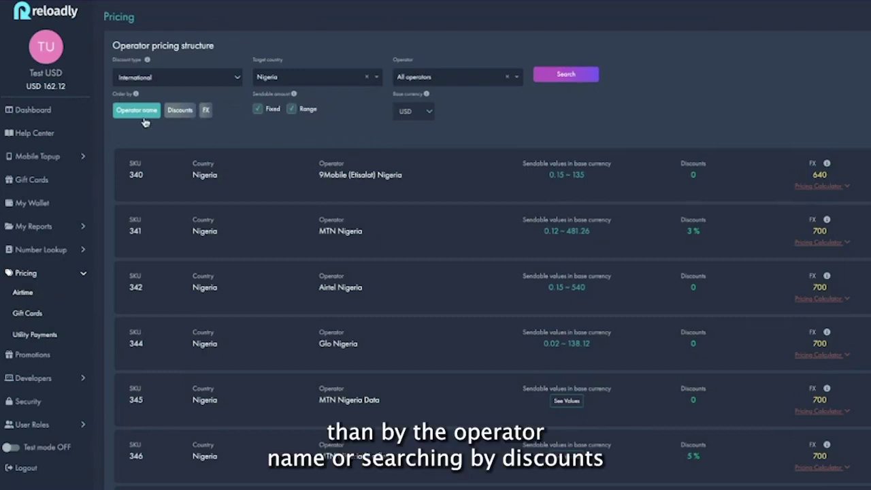
pyautogui.click(181, 112)
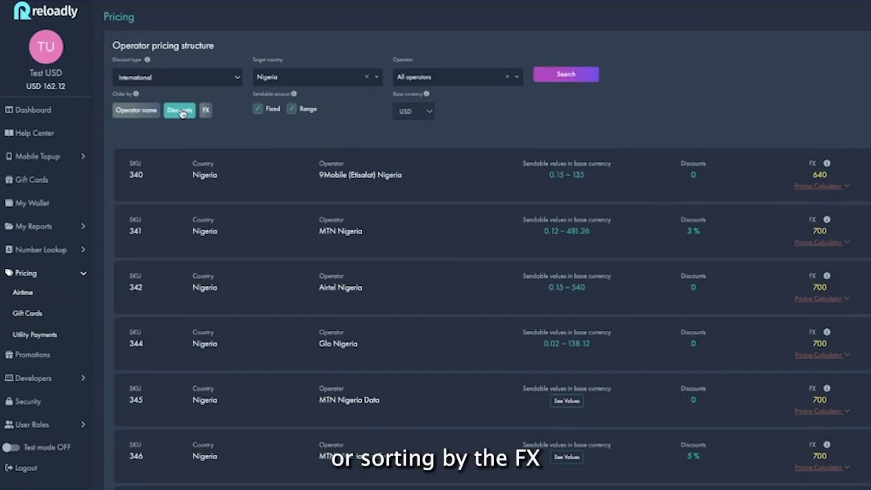
pyautogui.click(205, 111)
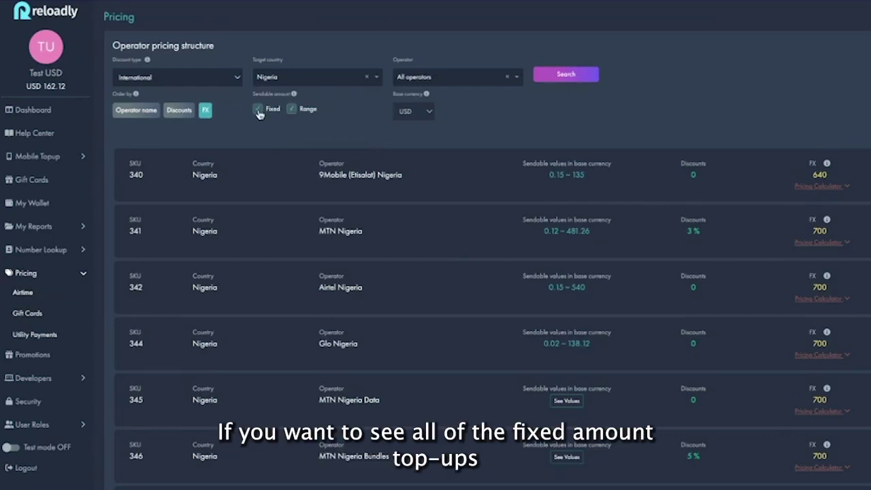
# Filter the Nigerian operators' sendable amounts to Fixed only, and after that to Range only.
pyautogui.click(292, 109)
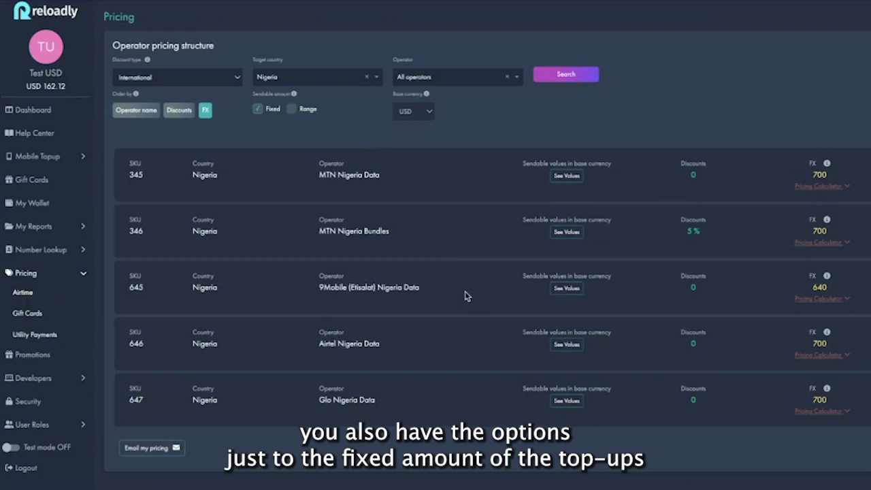
pyautogui.click(292, 109)
pyautogui.click(263, 113)
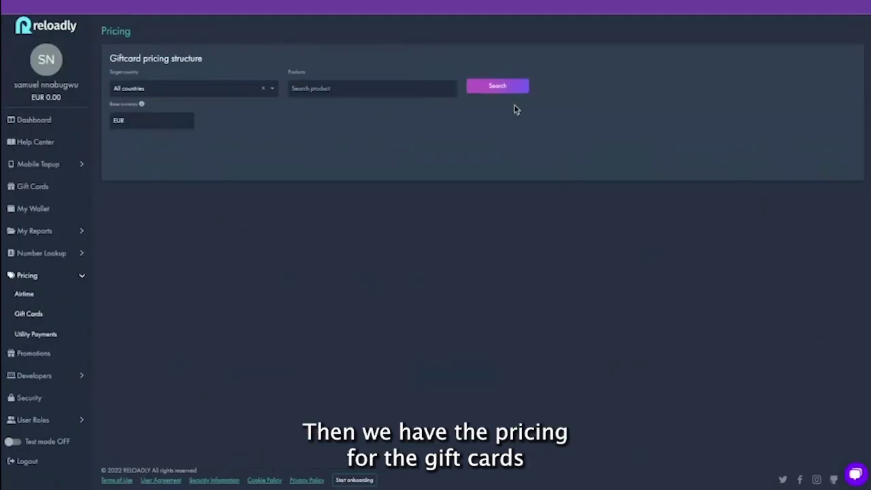
# Search gift card pricing for all countries and browse the products' sendable values and discounts.
pyautogui.click(499, 89)
pyautogui.click(498, 86)
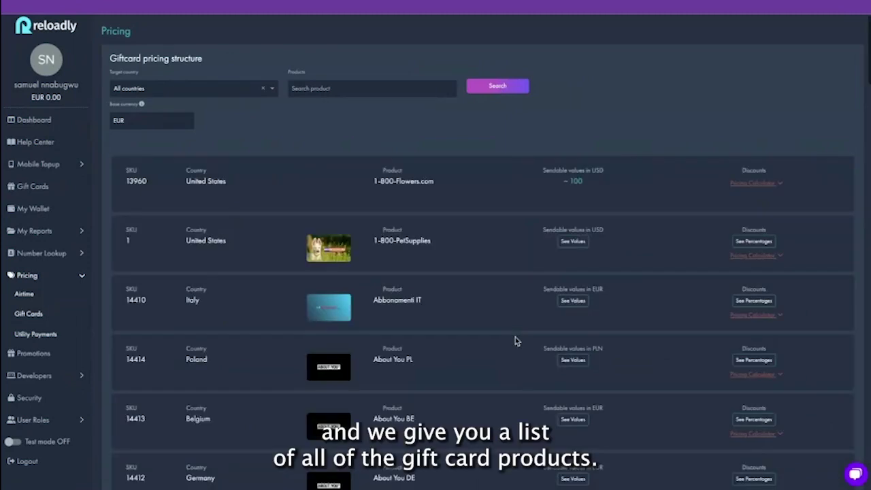
pyautogui.scroll(-1, 360, 304)
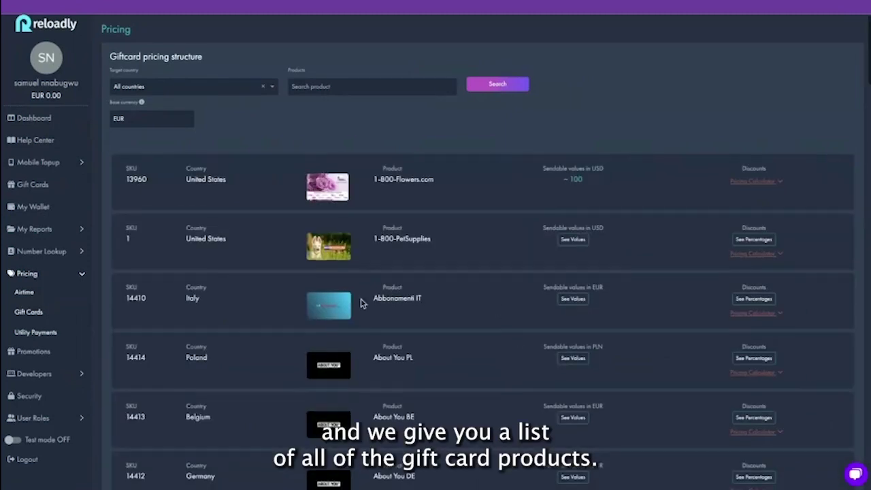
pyautogui.scroll(-15, 360, 303)
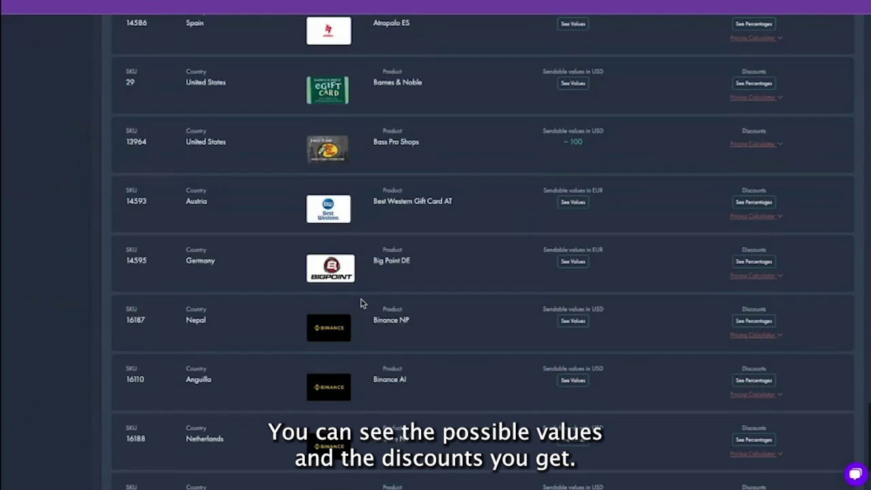
# Return to the start of the gift card list and open the pricing calculator for 1-800-Flowers.com.
pyautogui.scroll(10, 696, 211)
pyautogui.scroll(5, 656, 212)
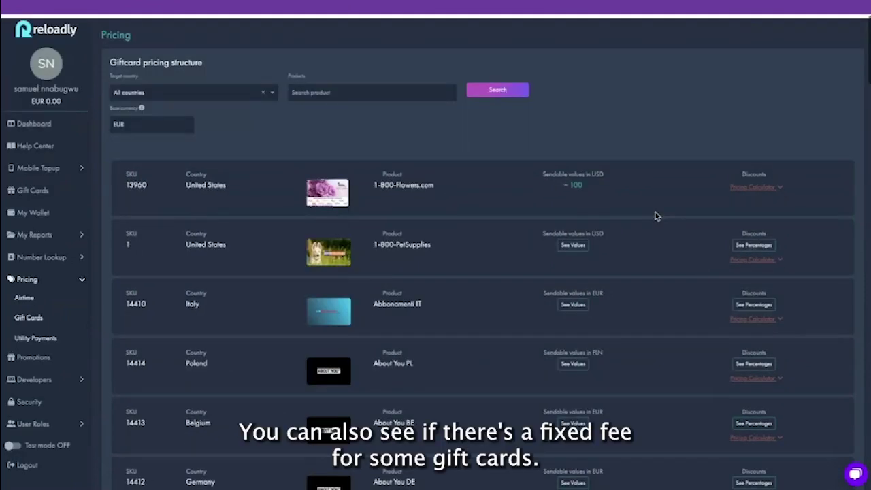
pyautogui.scroll(-1, 564, 174)
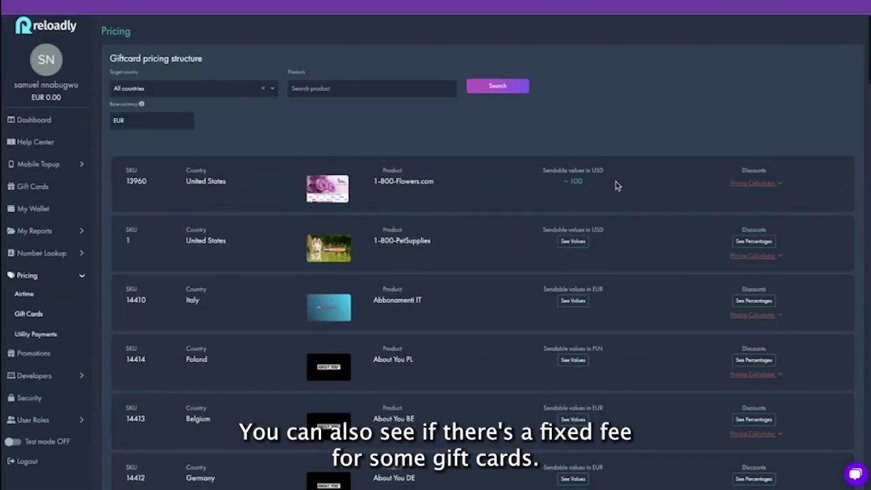
pyautogui.click(781, 184)
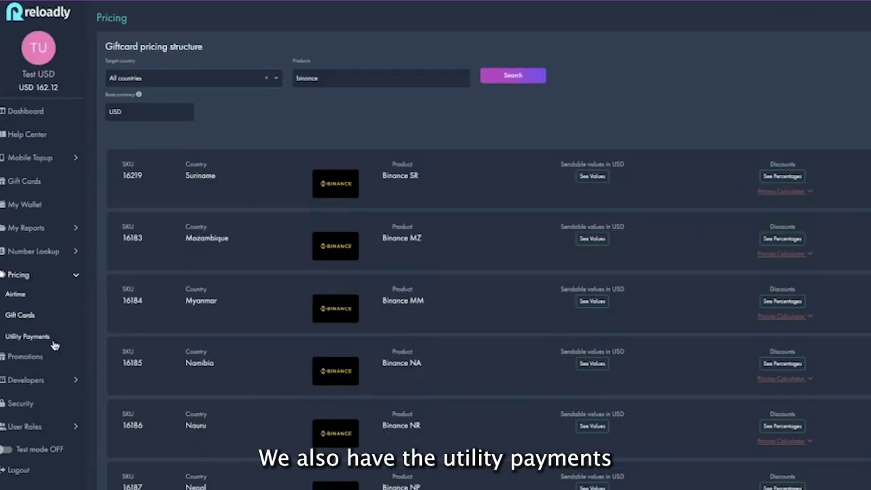
# Open the utility payments pricing page and search all billers with Kenya as target country.
pyautogui.click(41, 336)
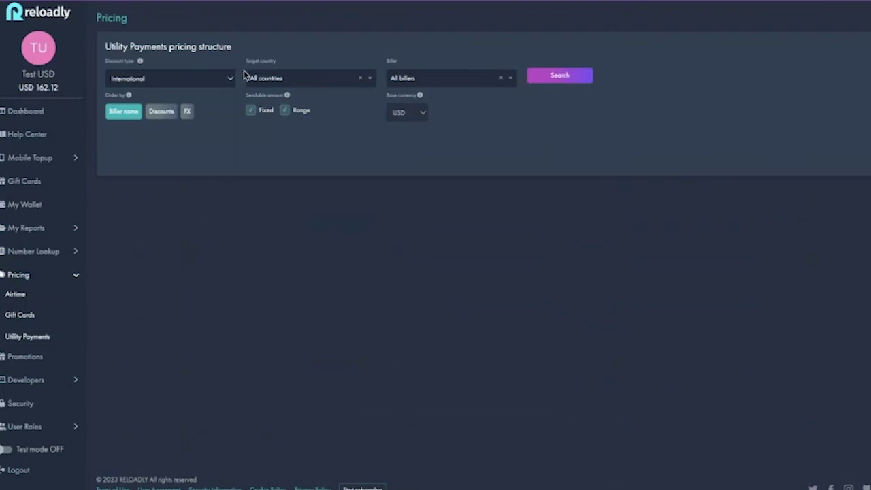
pyautogui.click(327, 81)
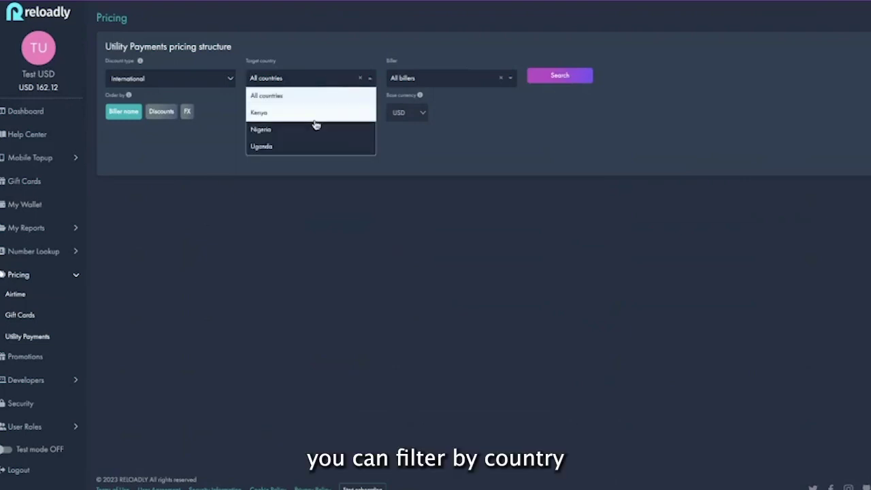
pyautogui.click(314, 119)
pyautogui.click(584, 73)
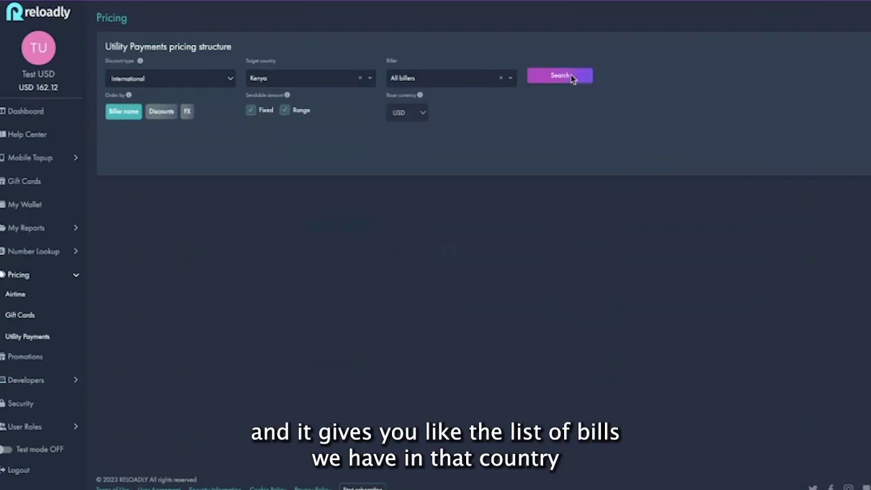